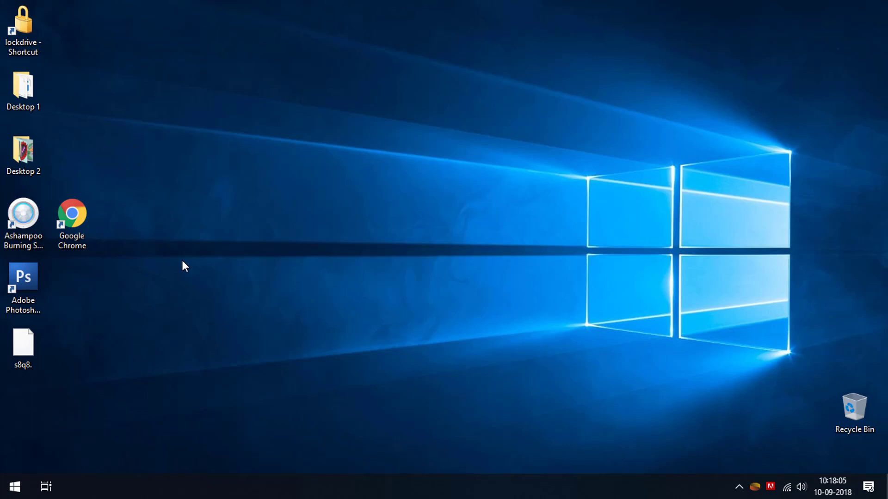
Search the Start menu for regedit, launch it, and approve the User Account Control prompt
key(super)
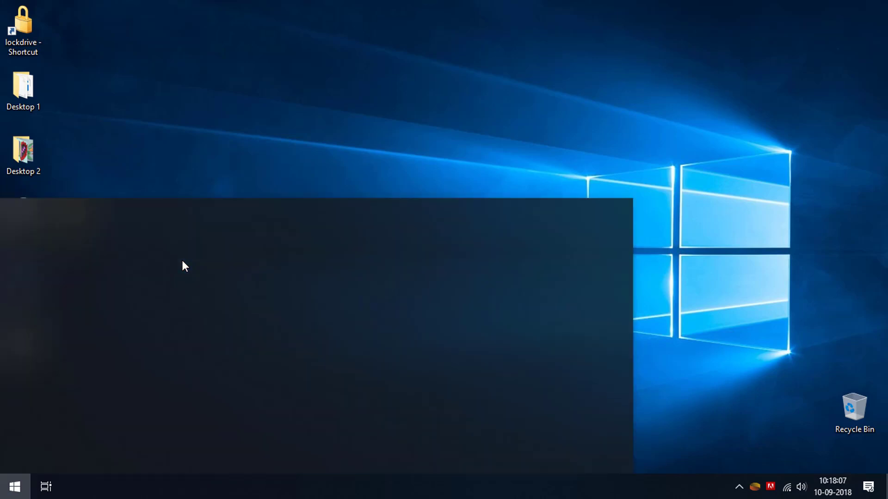
text(regedir)
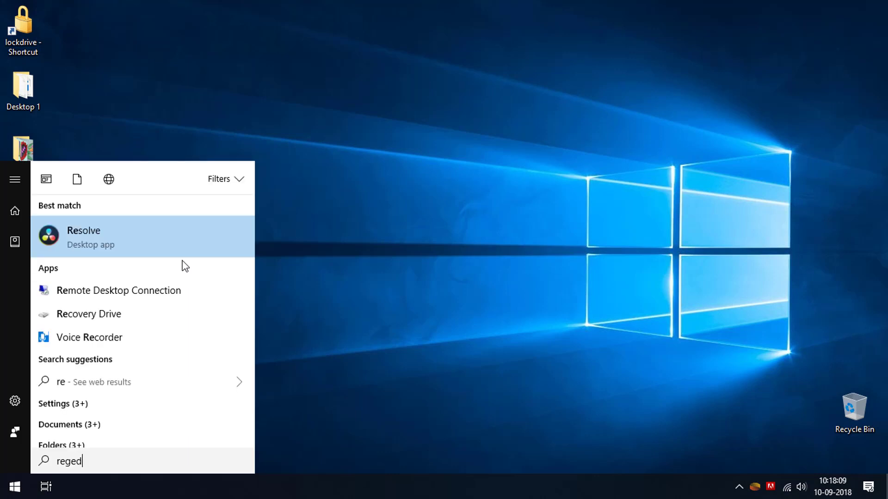
key(BackSpace)
text(t)
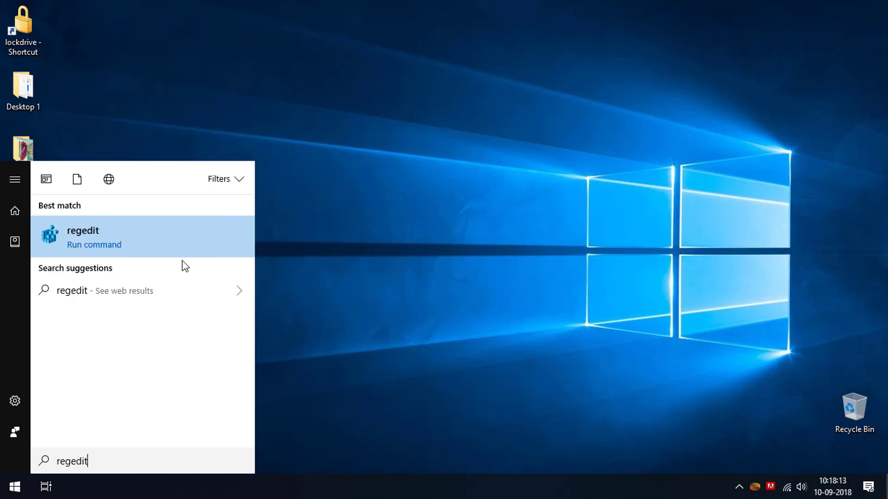
key(Return)
key(Left)
key(Return)
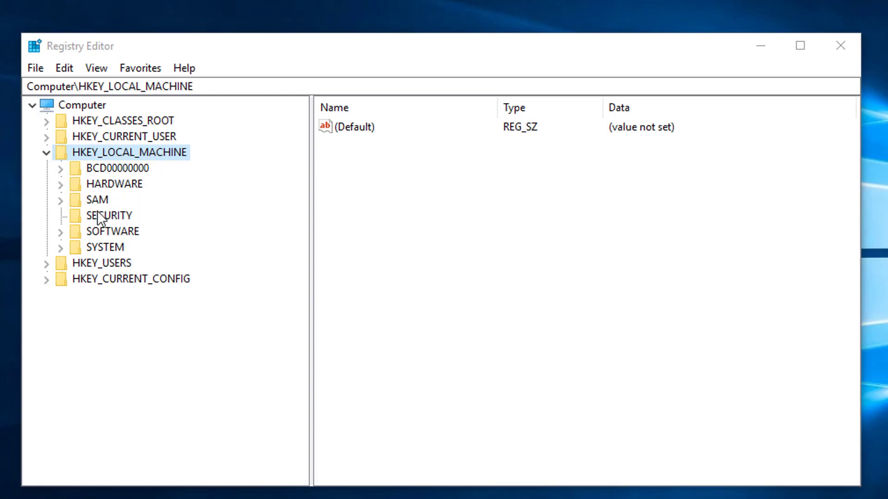
Expand HKEY_LOCAL_MACHINE\SOFTWARE\Microsoft in the tree and select the Windows key
click(85, 231)
key(Right)
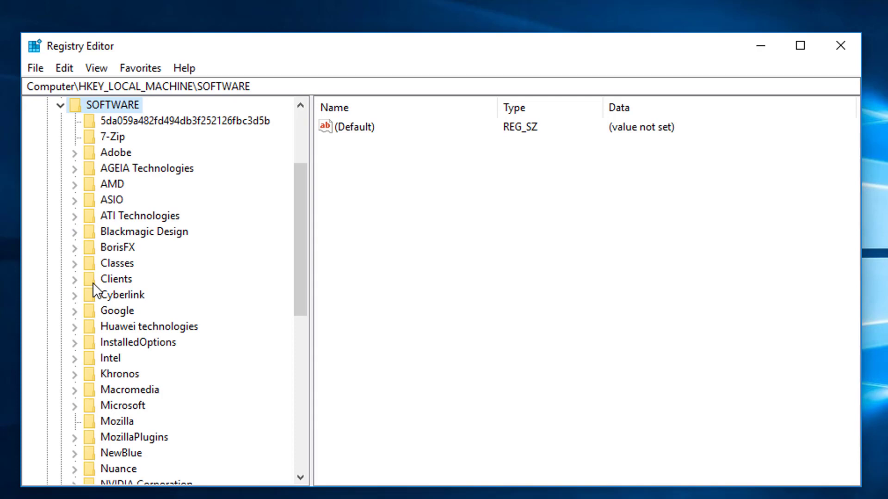
key(Down)
key(Down)
key(Down)
key(Down)
key(Down)
key(Down)
key(Down)
key(Down)
key(Down)
key(Down)
key(Down)
key(Down)
key(Down)
key(Down)
key(Down)
key(Down)
key(Down)
key(Down)
key(Down)
key(Down)
key(Down)
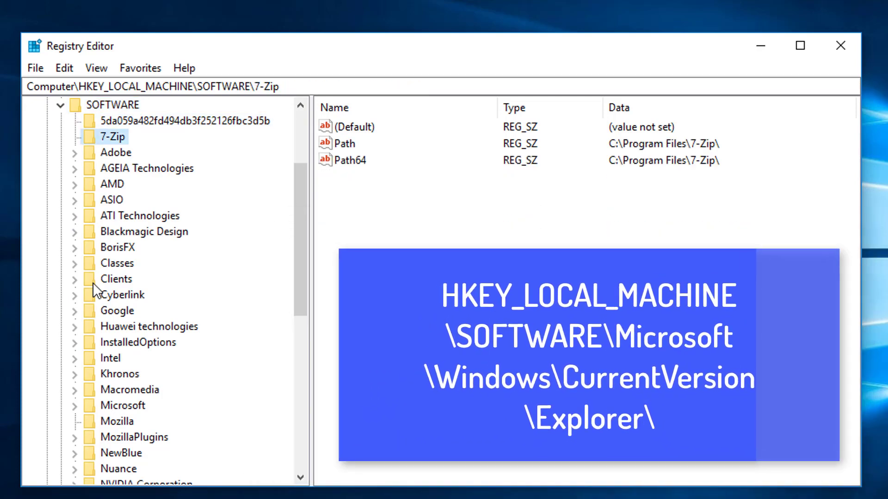
key(Up)
key(Up)
key(Up)
key(Up)
key(Up)
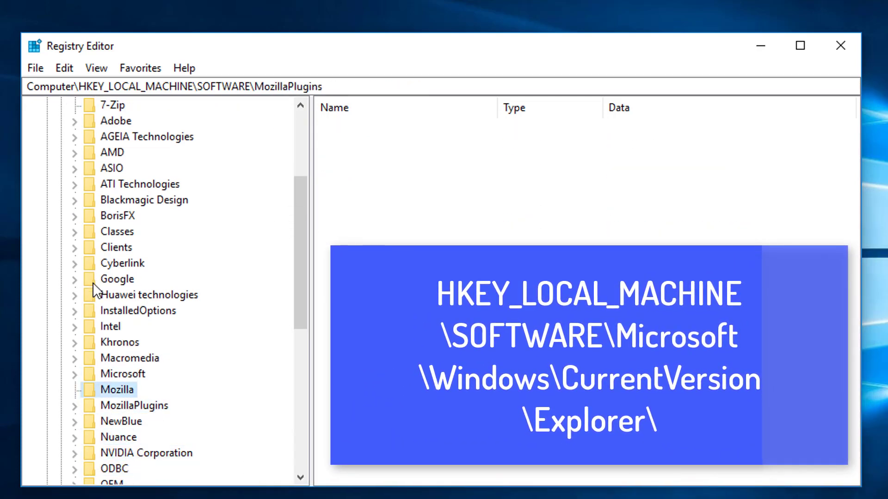
key(Right)
key(Down)
key(Down)
key(Down)
key(Down)
key(Down)
key(Down)
key(Down)
key(Down)
key(Down)
key(Down)
key(Down)
key(Down)
key(Down)
key(Down)
key(Down)
key(Down)
key(Down)
key(Down)
key(Down)
key(Down)
key(Down)
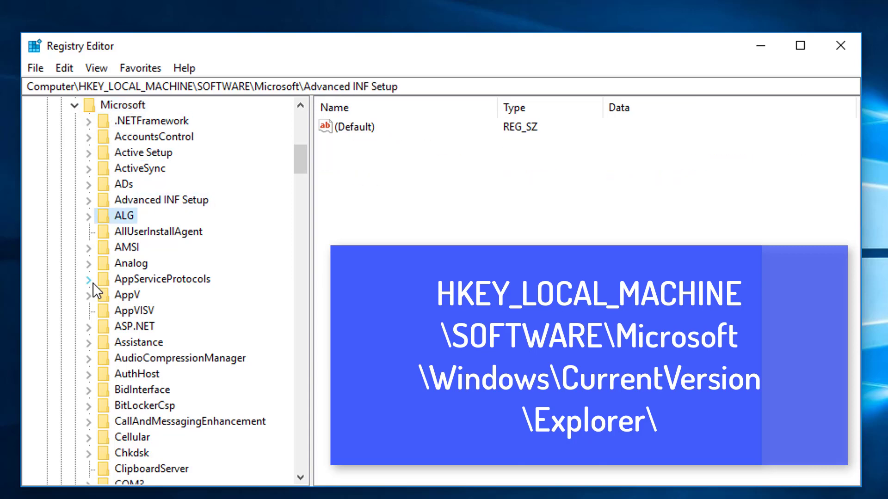
key(Down)
key(Down)
key(Down)
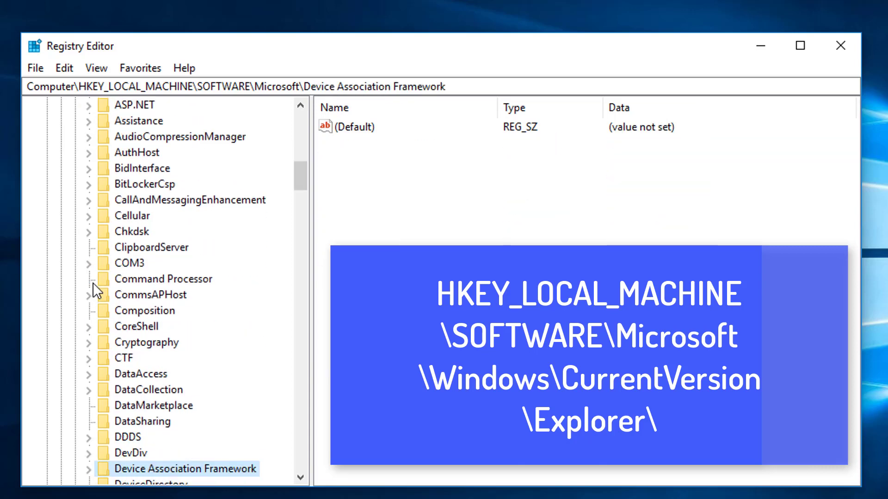
key(w)
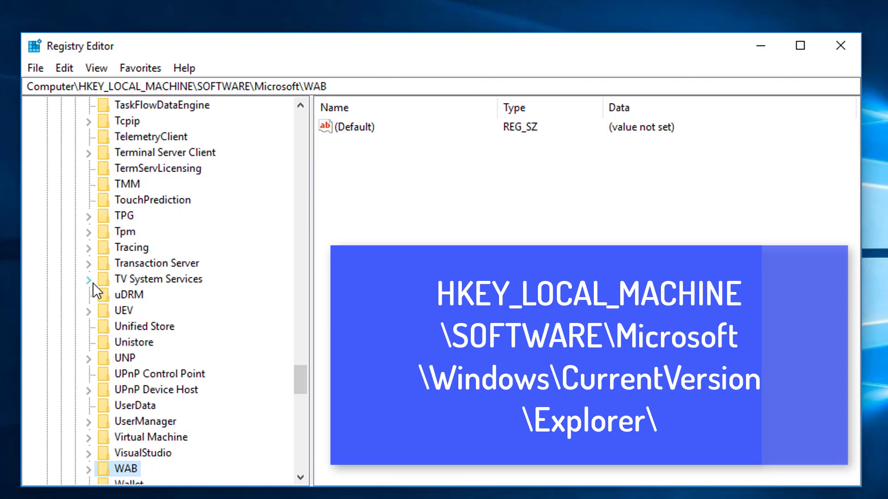
key(Down)
key(Down)
key(Down)
key(Down)
key(Down)
key(Down)
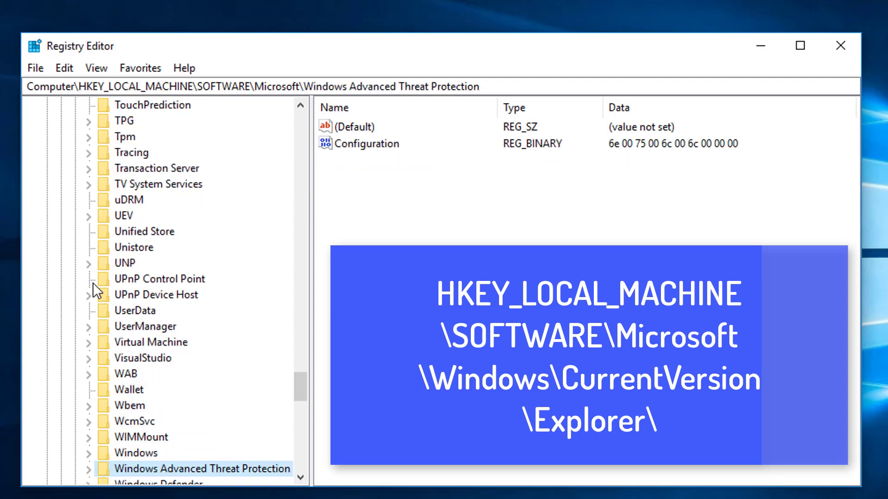
key(Up)
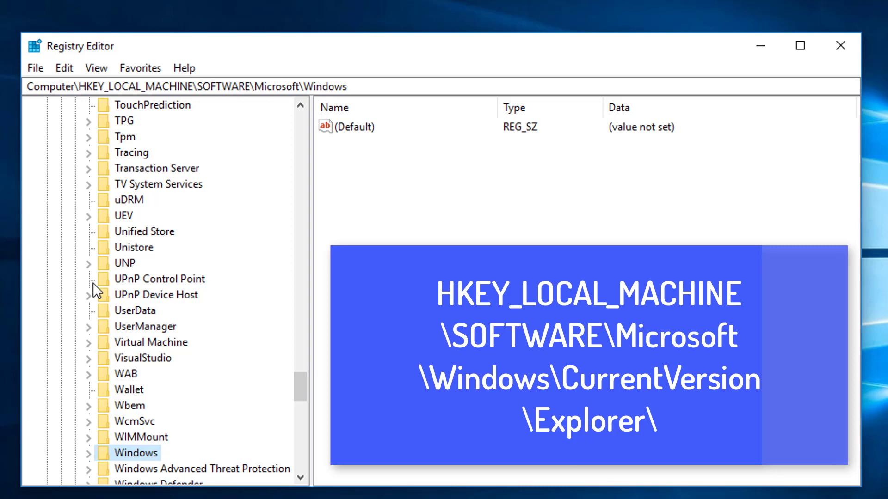
Expand Windows > CurrentVersion, then expand the Explorer key to reveal subkeys like AAM
key(Right)
key(Down)
key(Down)
key(Down)
key(Down)
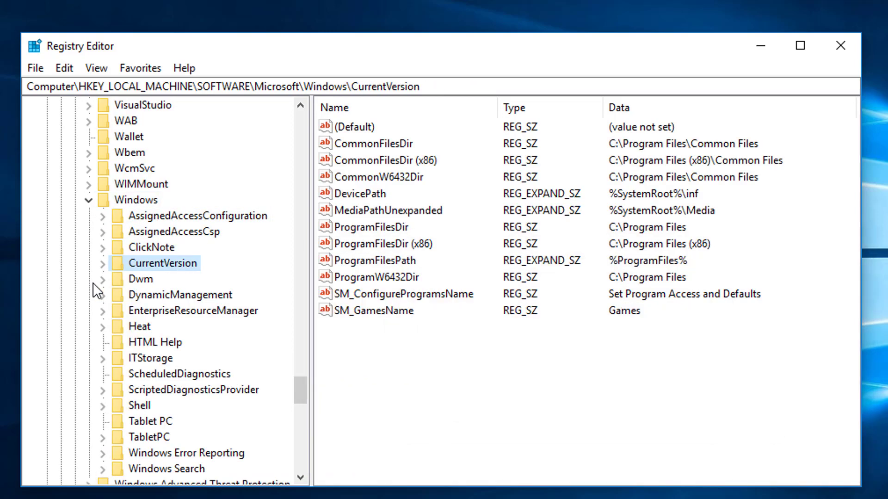
key(Right)
key(Down)
key(Down)
key(Down)
key(Down)
key(Down)
key(Down)
key(Down)
key(Down)
key(Down)
key(Down)
key(Down)
key(Down)
key(Down)
key(Down)
key(Down)
key(Down)
key(Down)
key(Down)
key(Down)
key(Down)
key(Down)
key(Down)
key(Down)
key(Down)
key(Down)
key(Down)
key(Down)
key(Down)
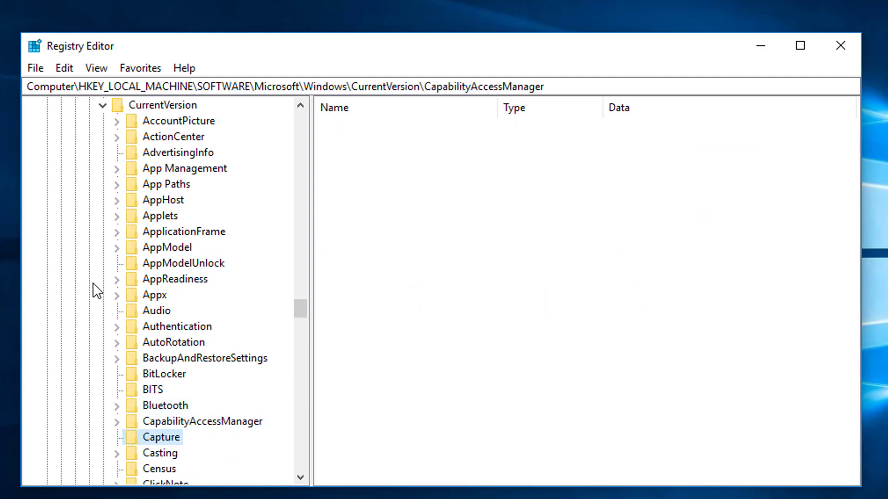
key(Down)
key(Down)
key(Down)
key(Down)
key(Down)
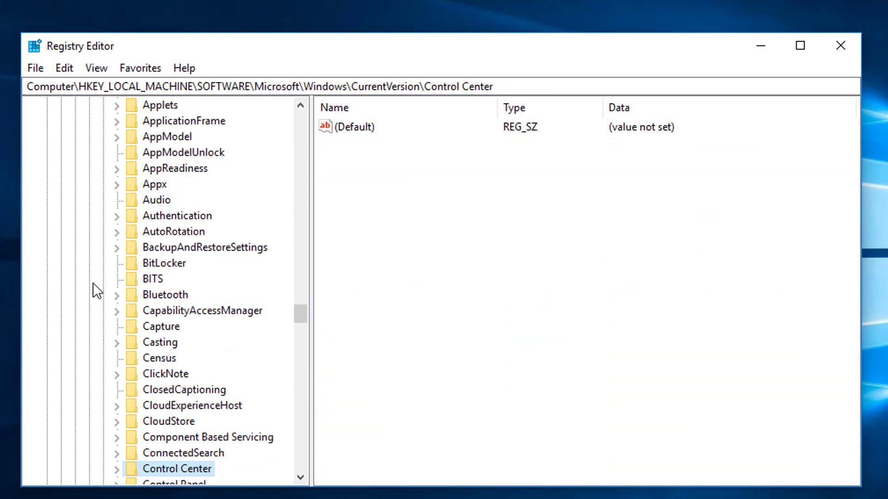
key(Down)
key(Down)
key(Down)
key(Down)
key(Down)
key(Down)
key(Down)
key(Down)
key(Down)
key(Down)
key(Down)
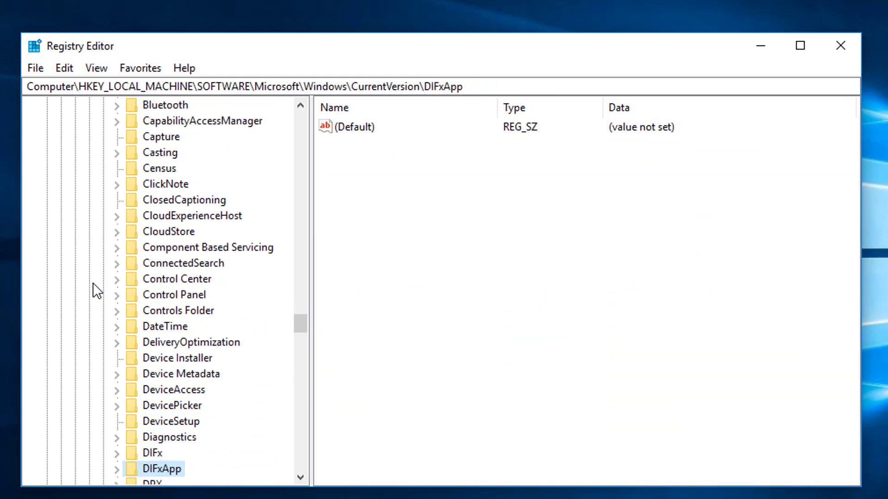
key(Down)
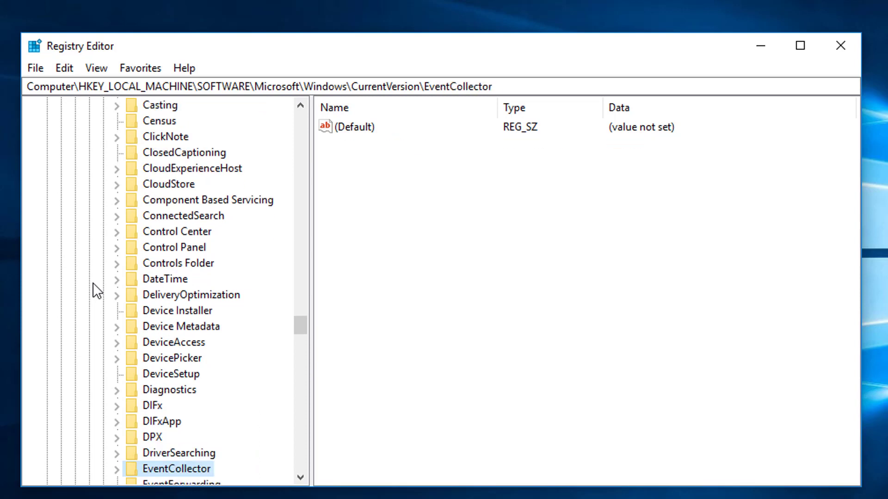
key(Down)
key(Down)
key(Down)
key(Up)
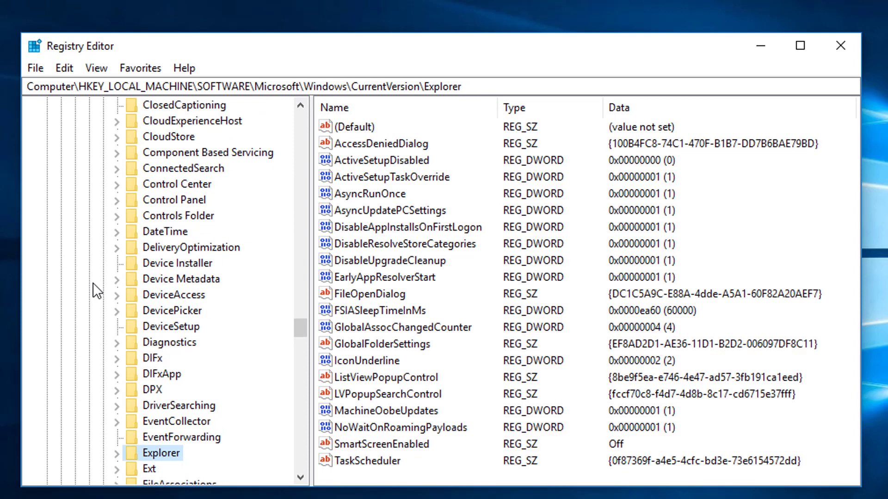
key(Right)
key(Down)
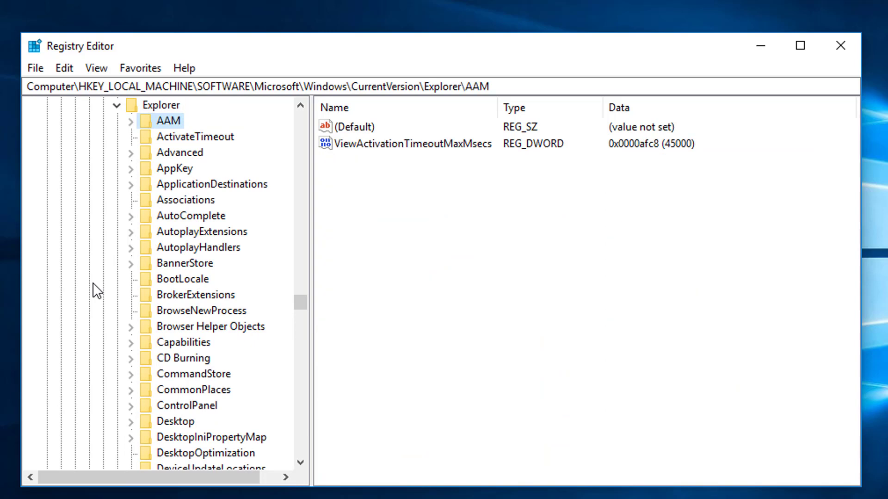
Select the Explorer key's path in the address bar and make Explorer the active key
key(Up)
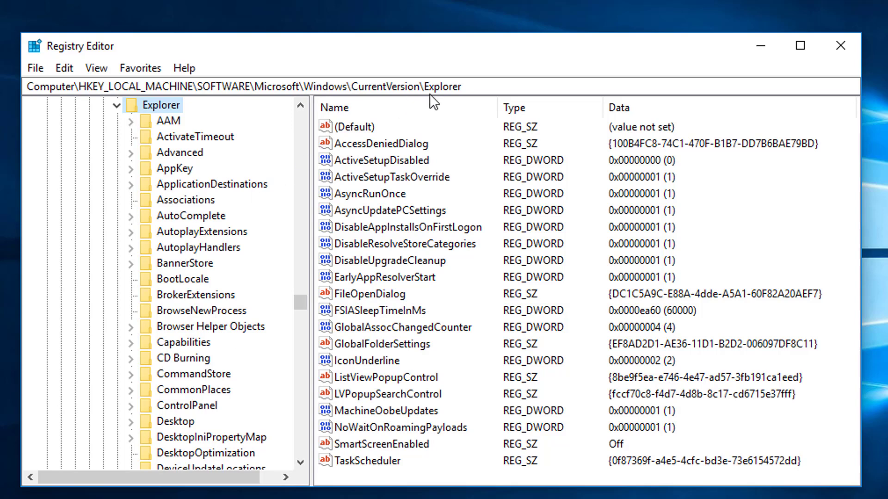
drag(480, 86, 25, 88)
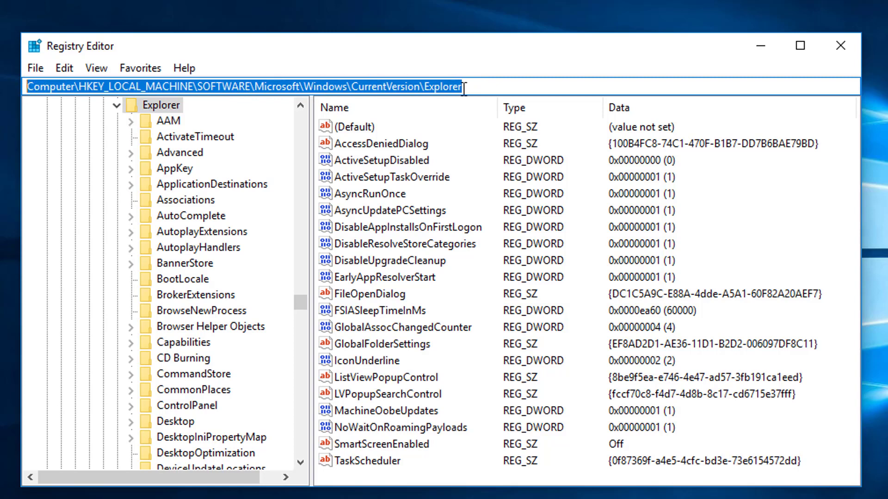
click(507, 89)
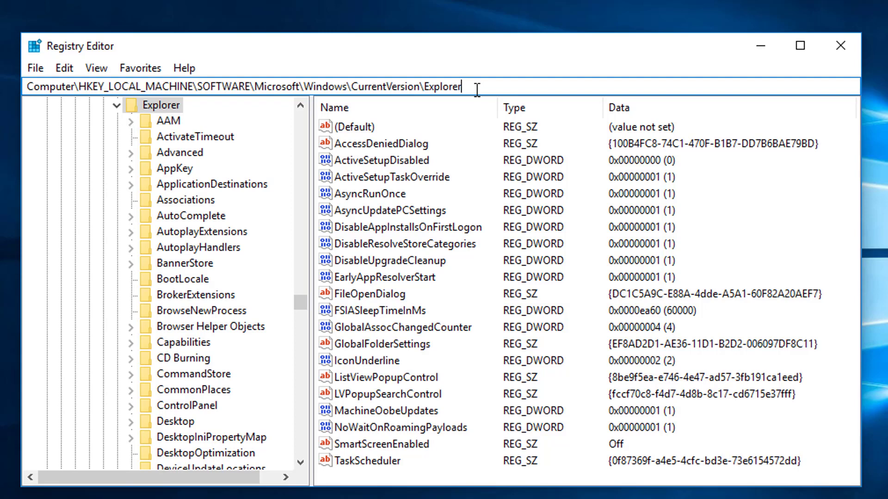
drag(477, 89, 24, 89)
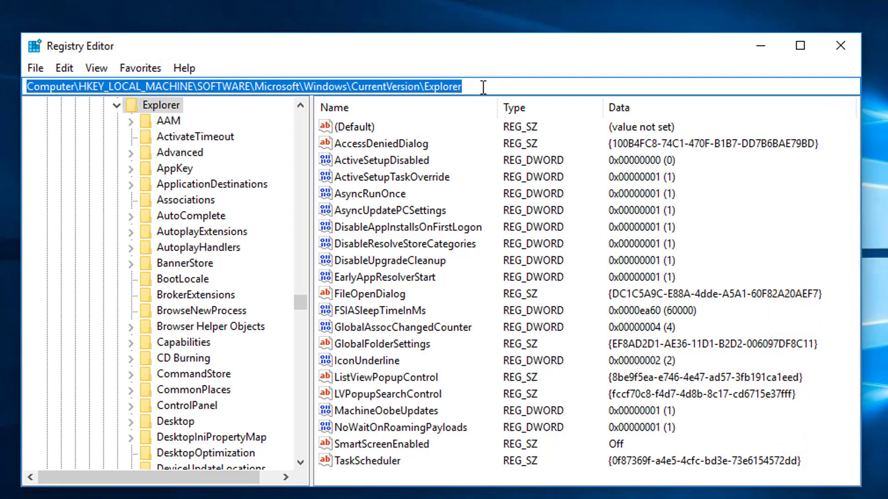
click(162, 107)
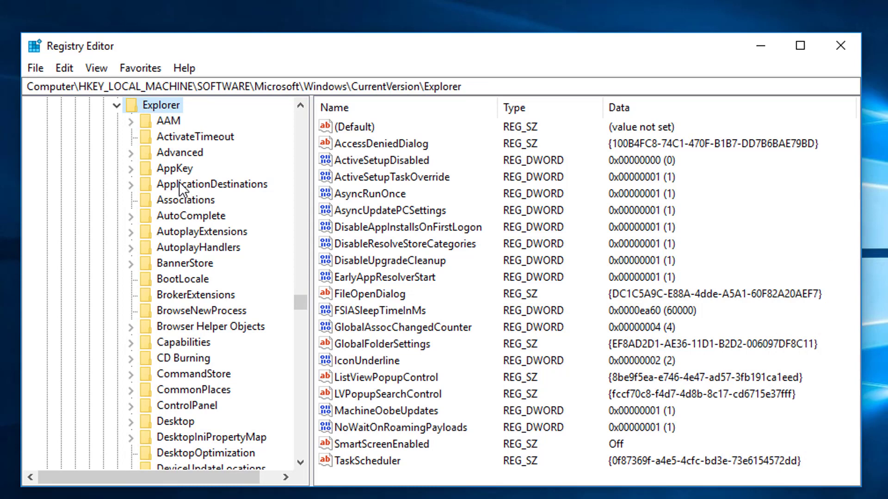
Add a new subkey named 'Shell Icons' under the Explorer key
scroll(190, 307, down, 5)
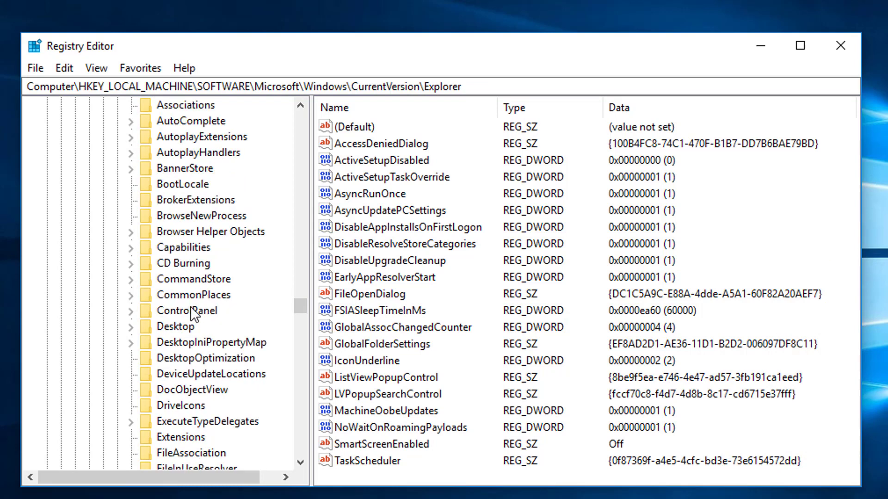
scroll(191, 313, down, 11)
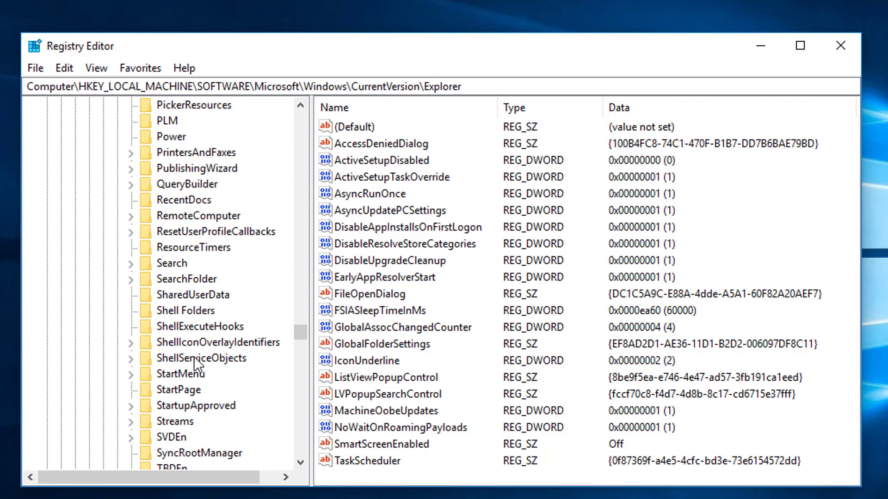
scroll(194, 357, up, 20)
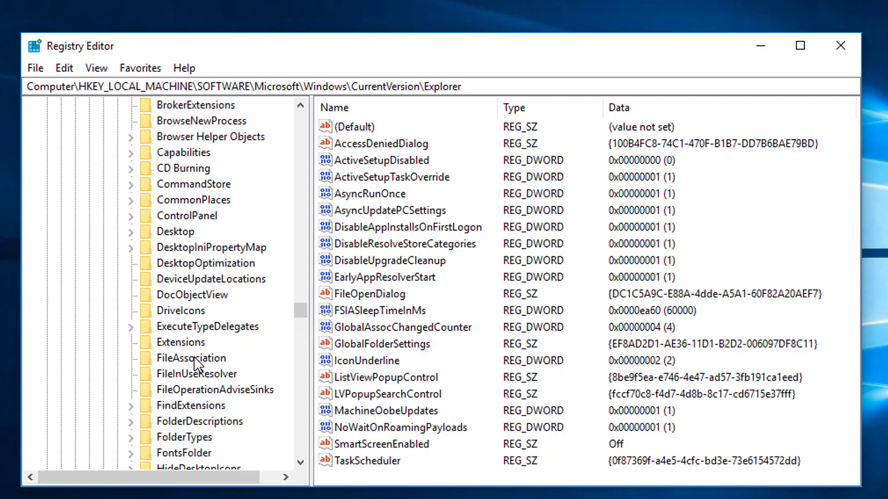
right_click(159, 344)
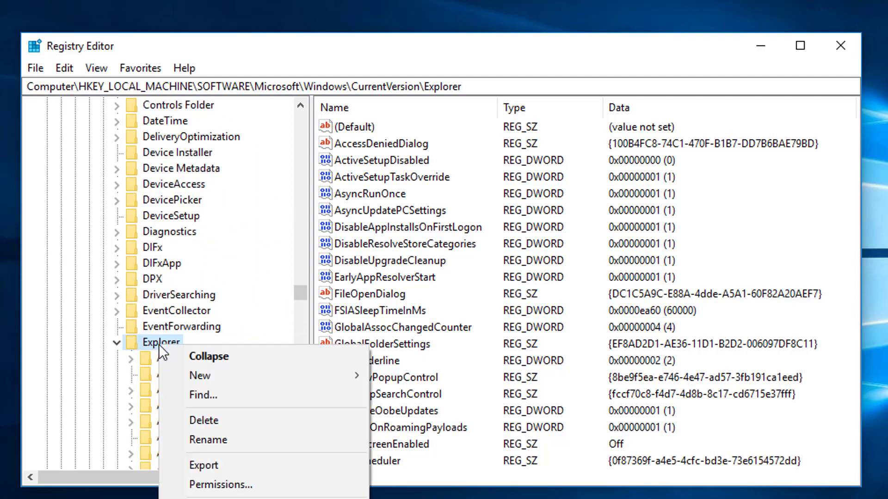
mouse_move(191, 373)
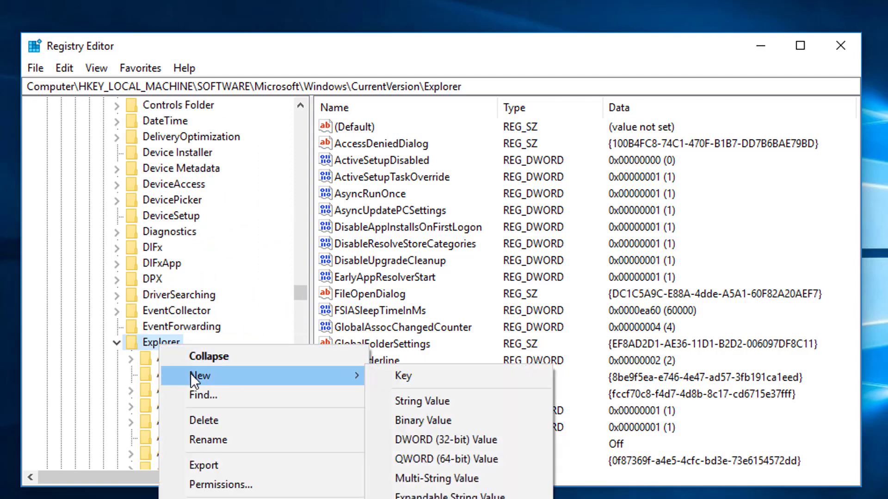
click(387, 378)
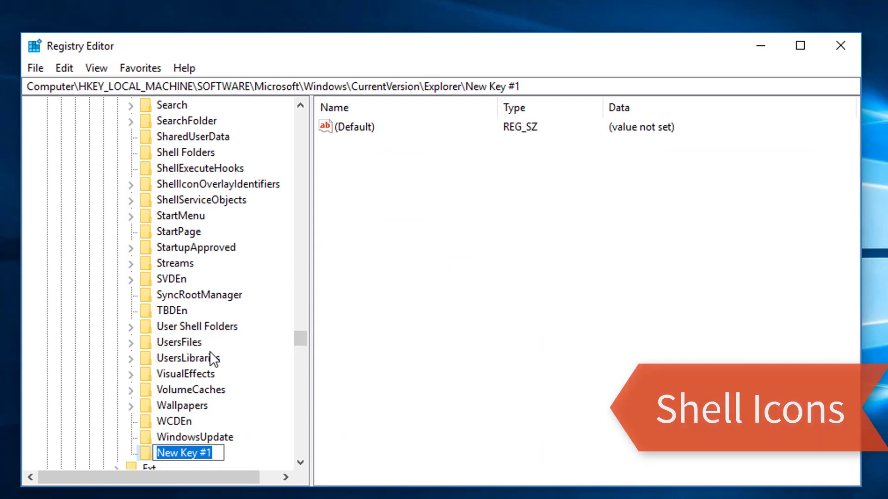
text(Shell )
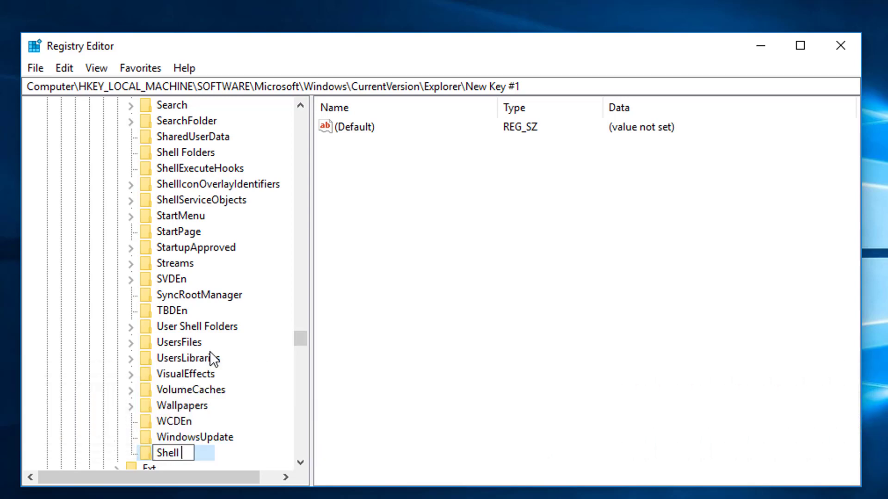
text(Icons)
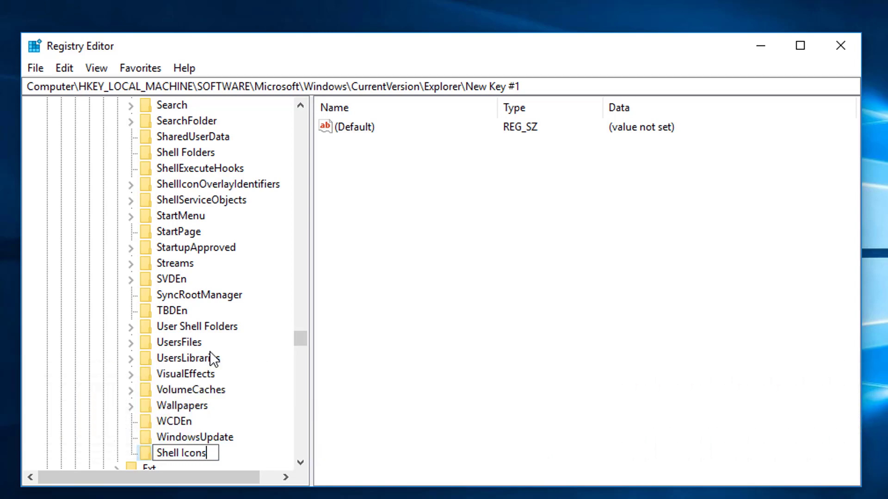
key(Return)
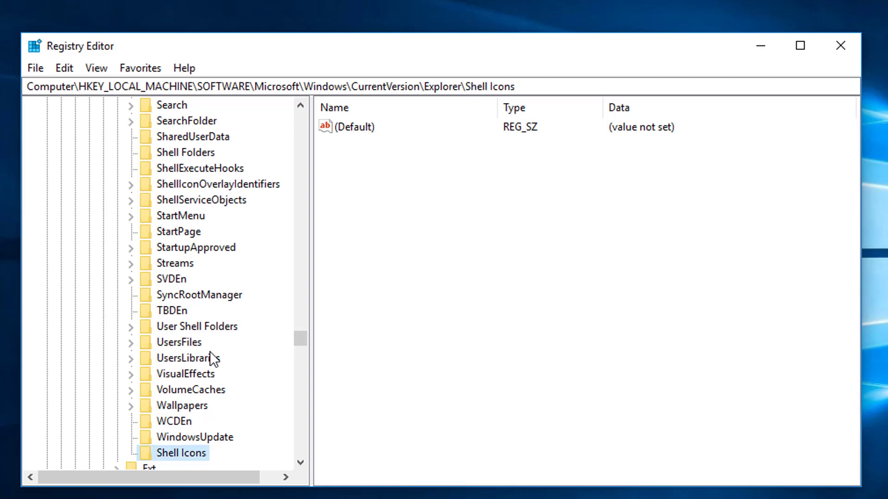
scroll(188, 371, down, 2)
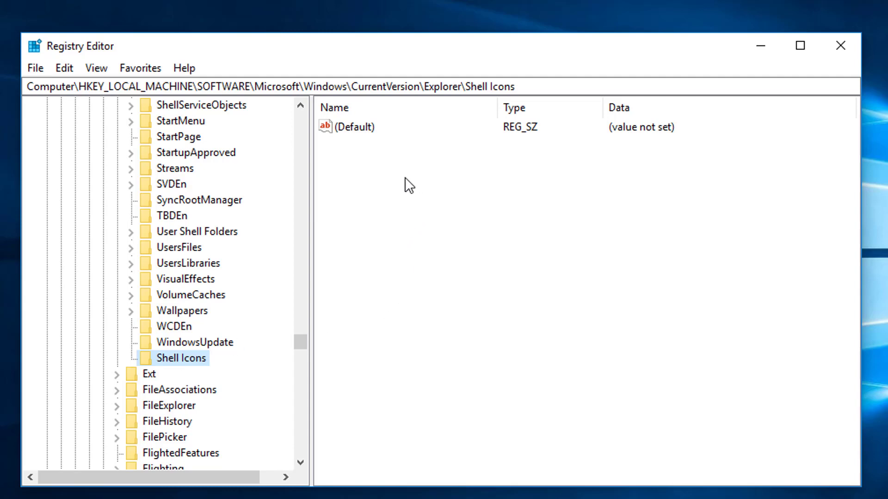
Create a REG_SZ string value named '29' in the Shell Icons key
right_click(360, 181)
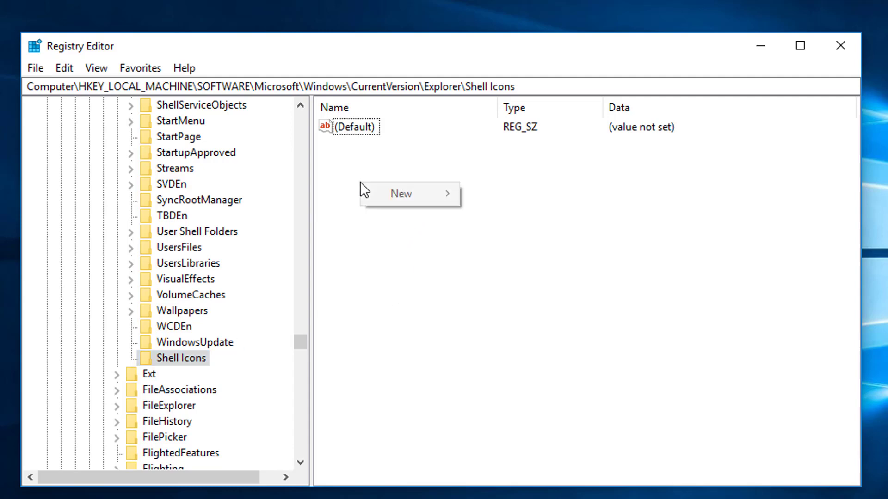
mouse_move(376, 192)
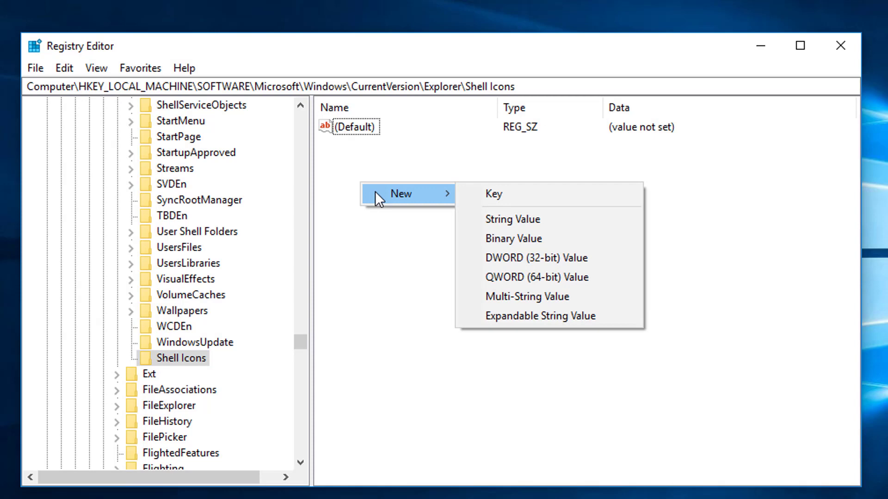
click(495, 218)
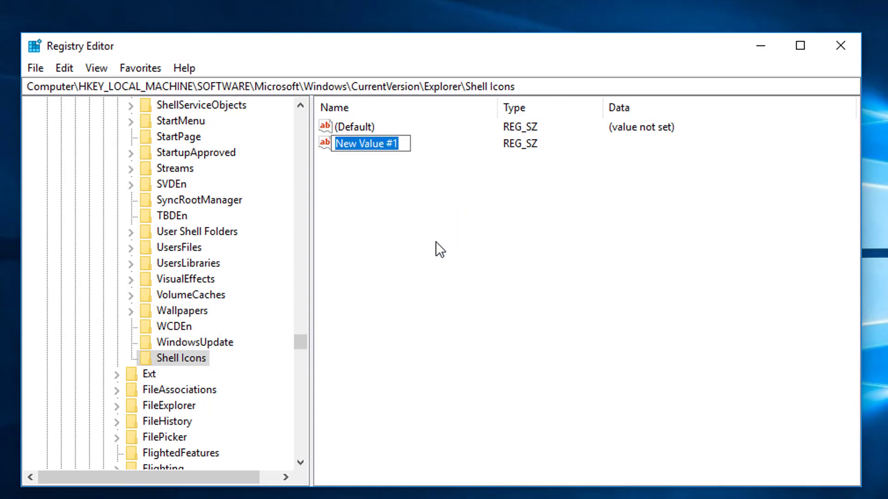
text(29)
key(Return)
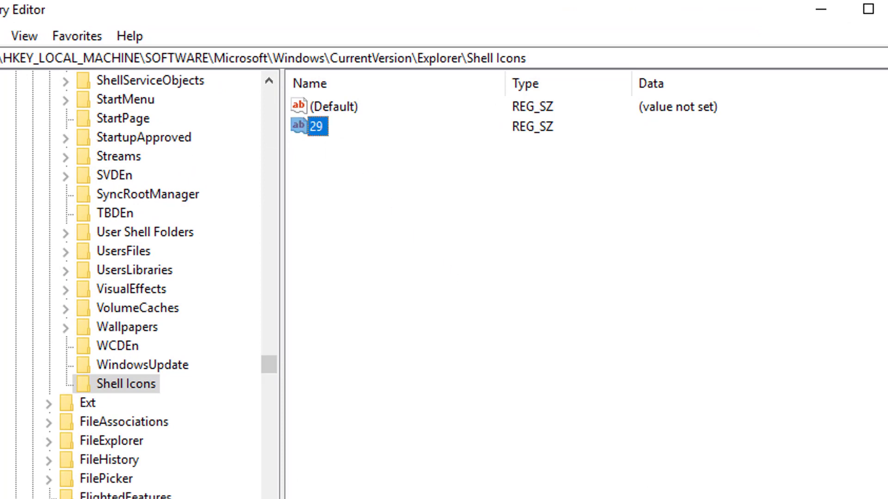
Enter %windir%\Windows\System32\shell32.dll,-50 as value 29's data and click OK
double_click(311, 129)
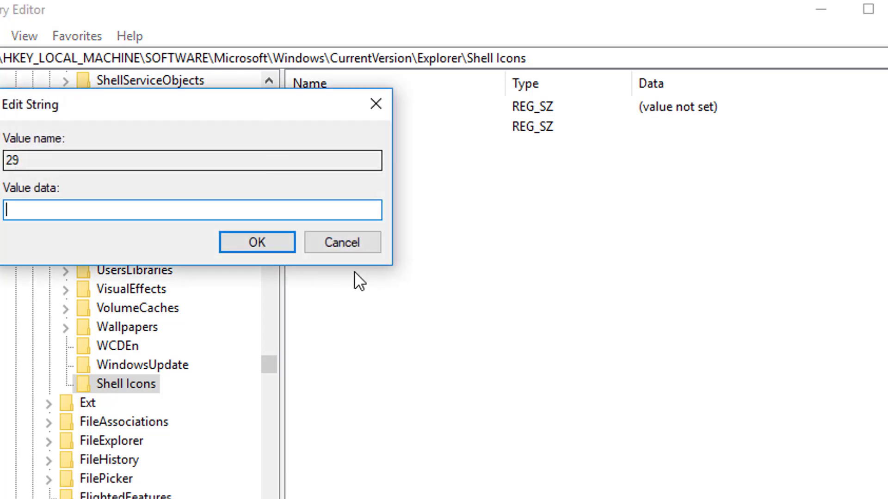
drag(265, 115, 289, 127)
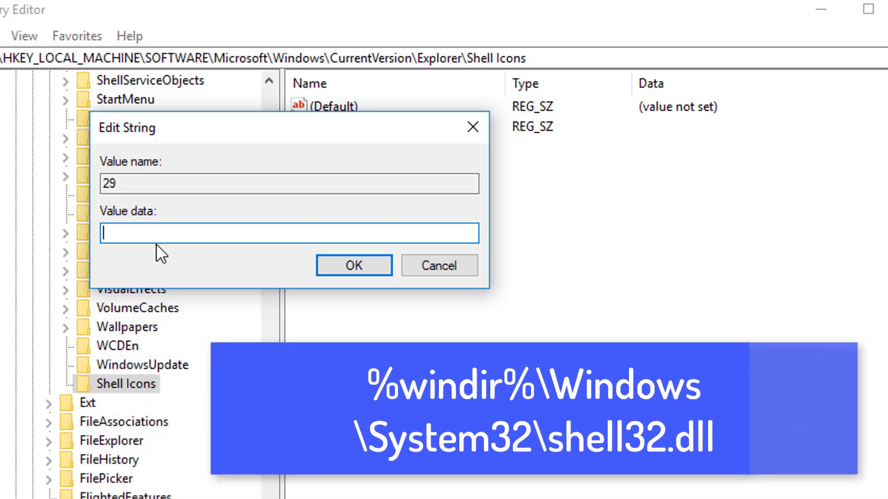
text(%windir%\W)
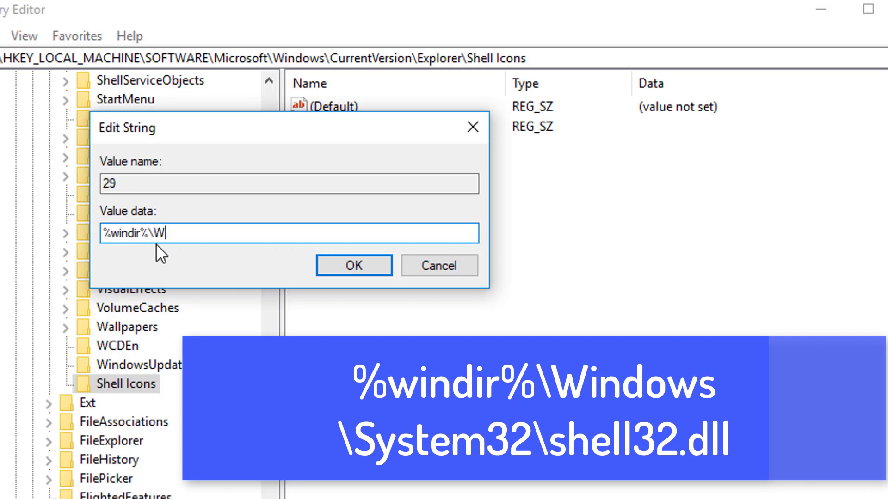
text(indows\System32\shell32.dll,-50)
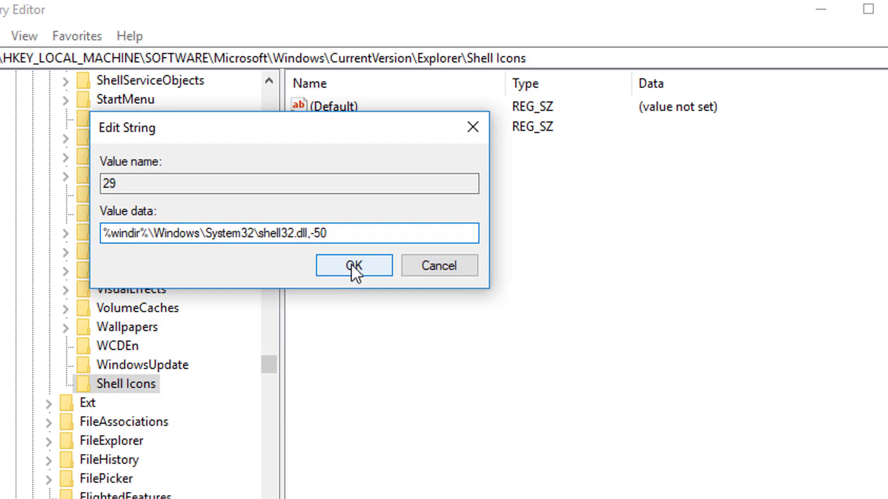
click(377, 267)
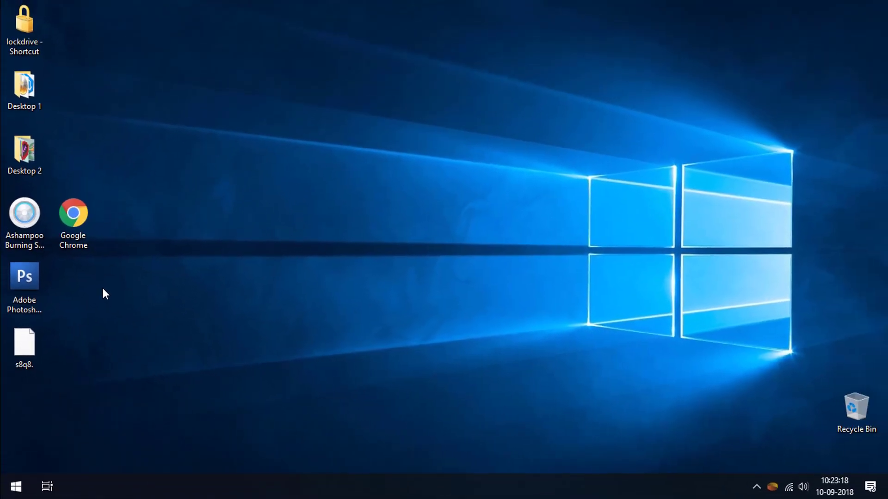
Open Desktop 2's Properties, go to Customize, and launch the Change Icon picker
right_click(30, 159)
click(91, 464)
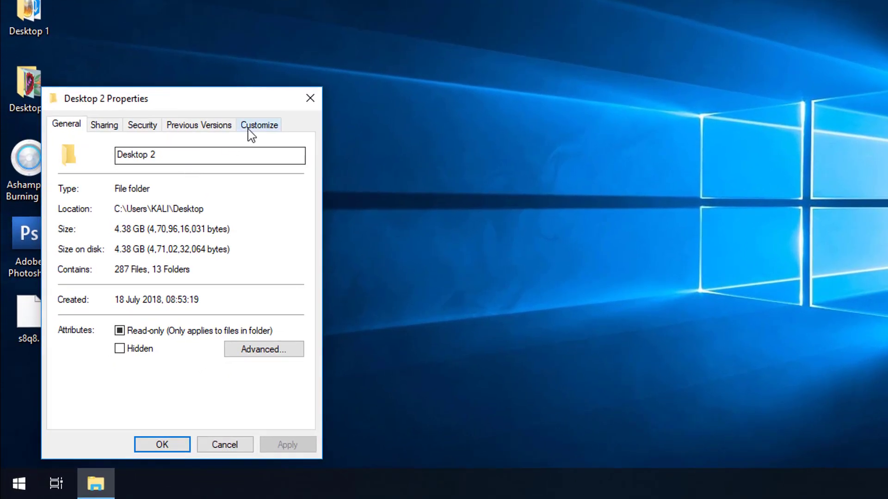
click(211, 186)
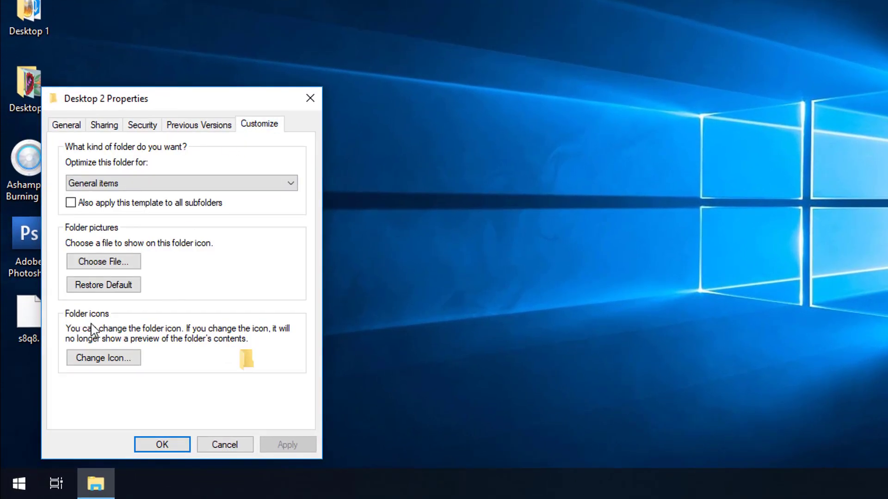
click(103, 360)
drag(237, 182, 225, 124)
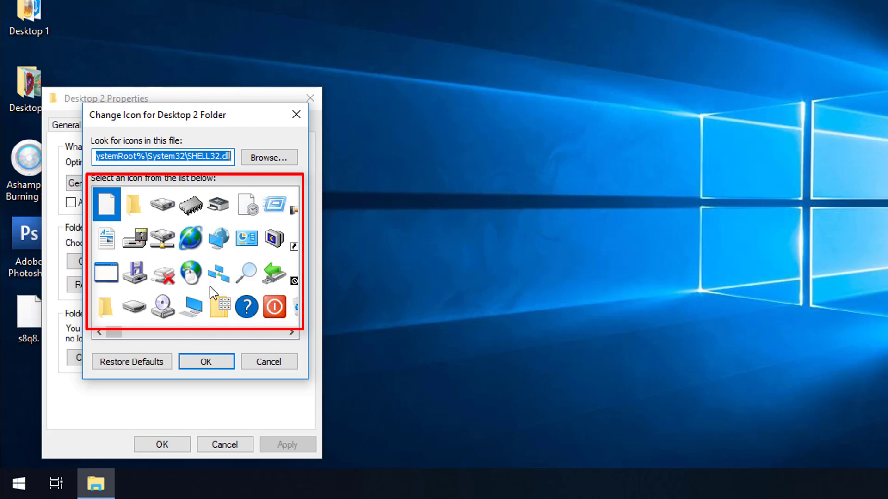
Scroll through the SHELL32.dll icons and select the blank icons one by one
click(291, 332)
drag(291, 332, 292, 332)
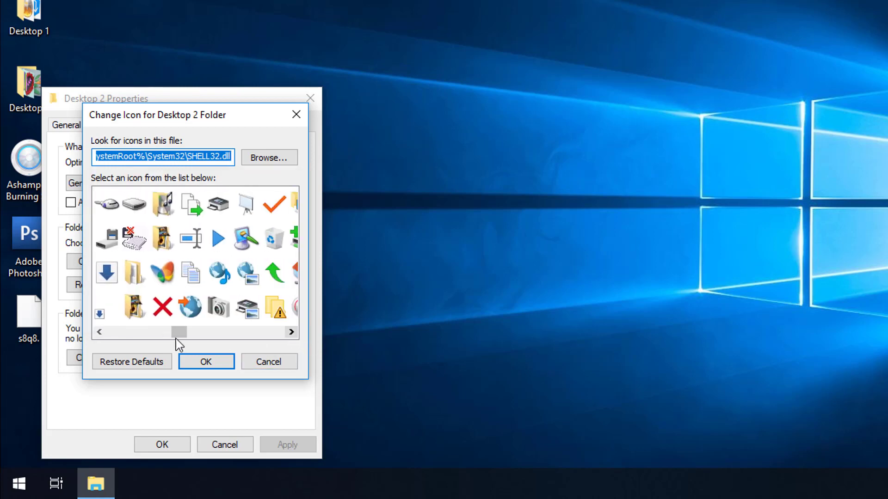
drag(174, 332, 111, 332)
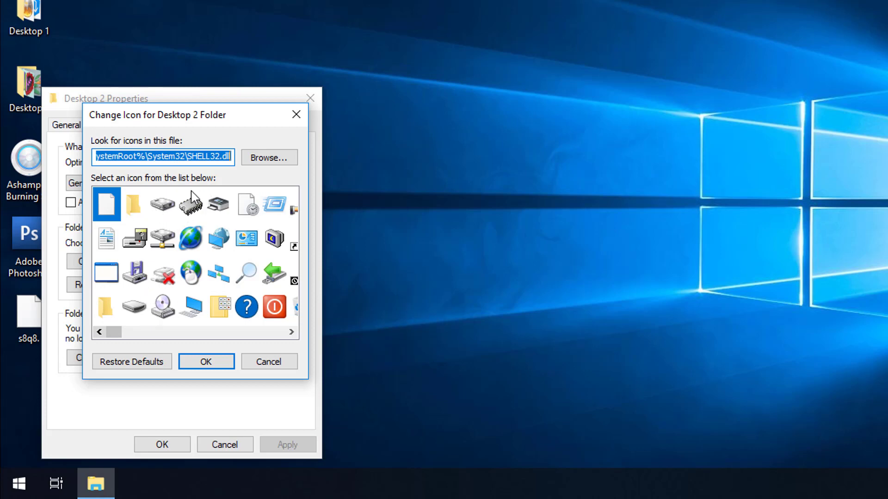
click(290, 332)
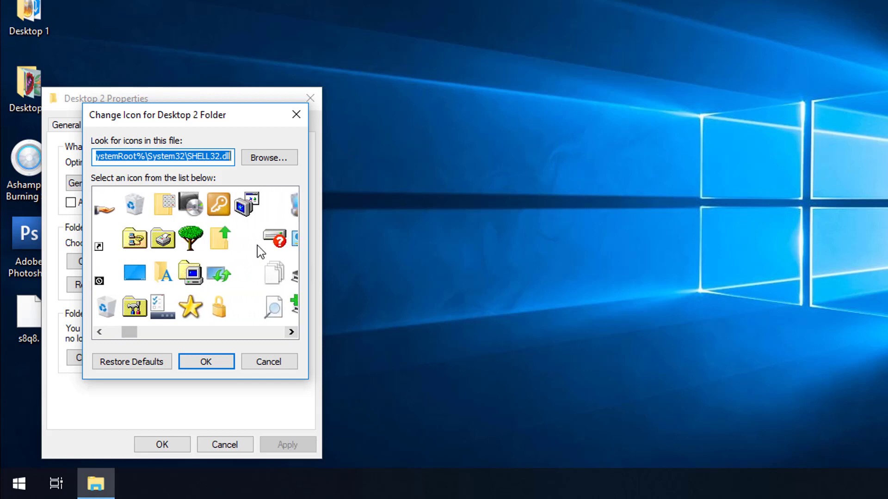
click(246, 237)
click(244, 276)
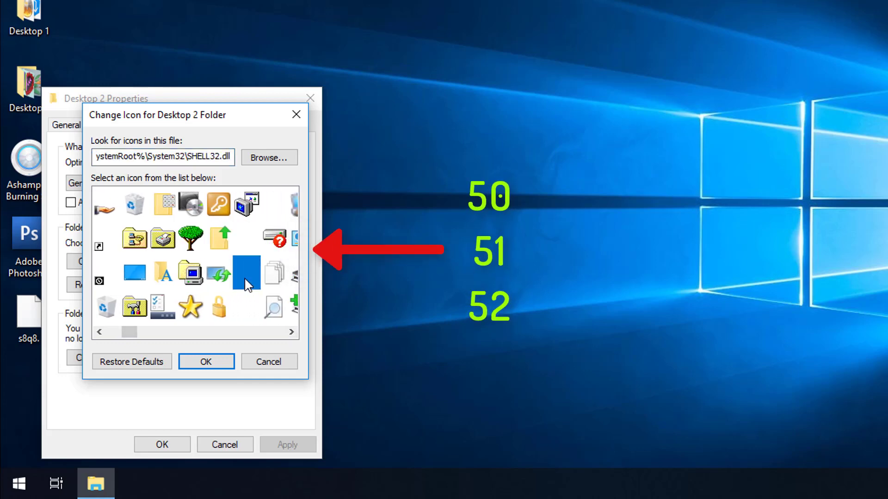
click(243, 238)
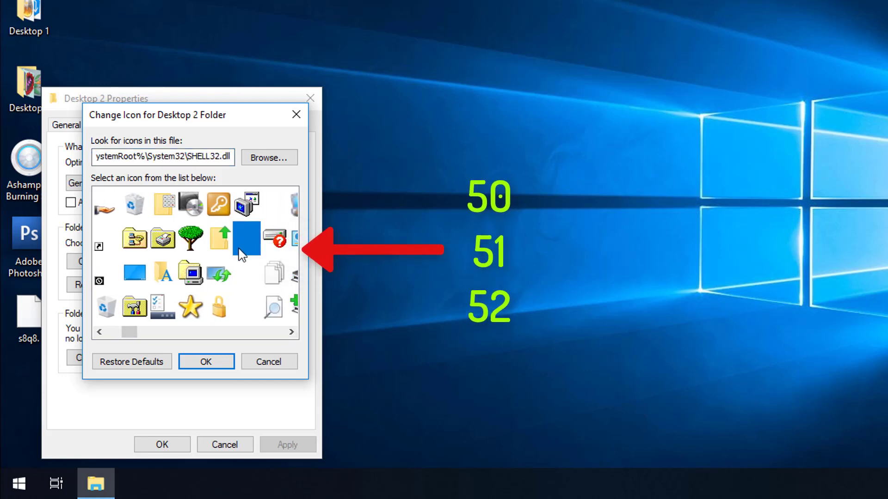
click(244, 273)
click(242, 303)
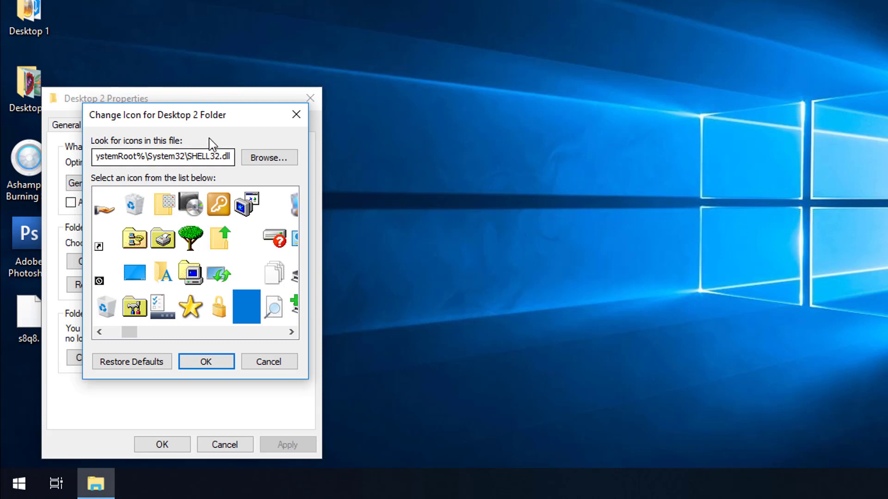
Close the Change Icon dialog and move Desktop 2 Properties aside
drag(206, 116, 411, 108)
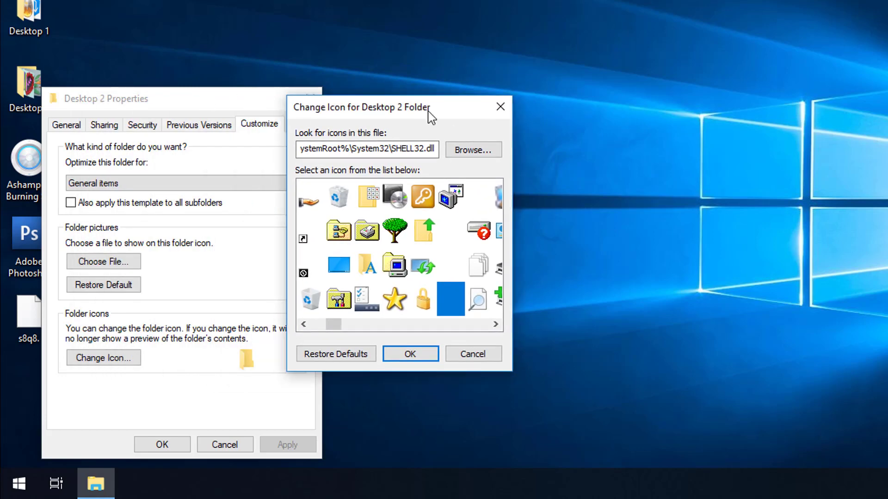
click(503, 114)
drag(266, 99, 615, 93)
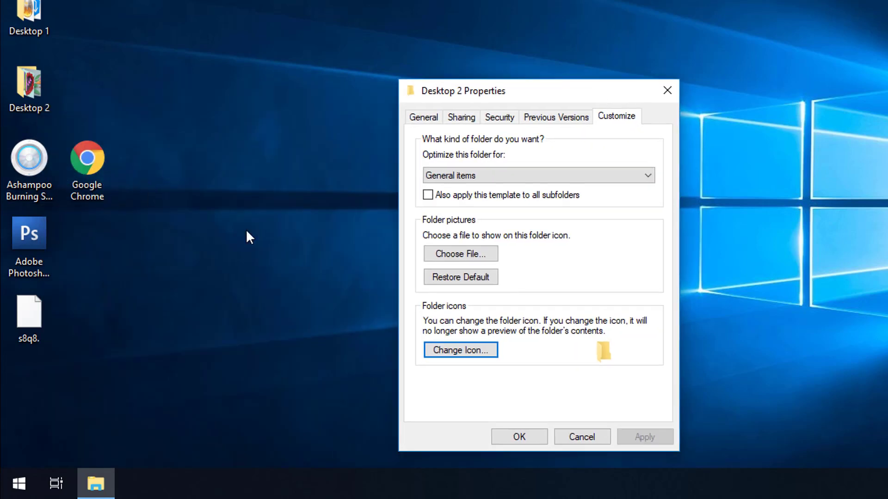
Cancel Desktop 2 Properties and switch the desktop to Large icons
click(598, 437)
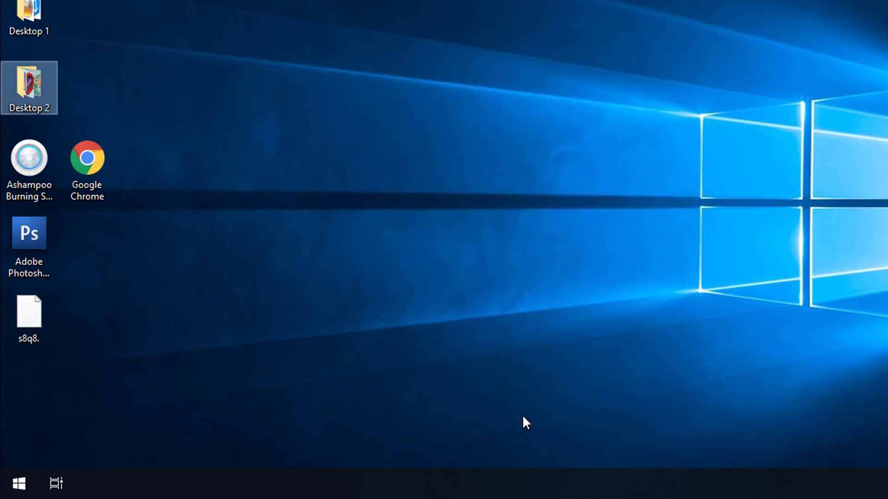
right_click(298, 123)
mouse_move(324, 136)
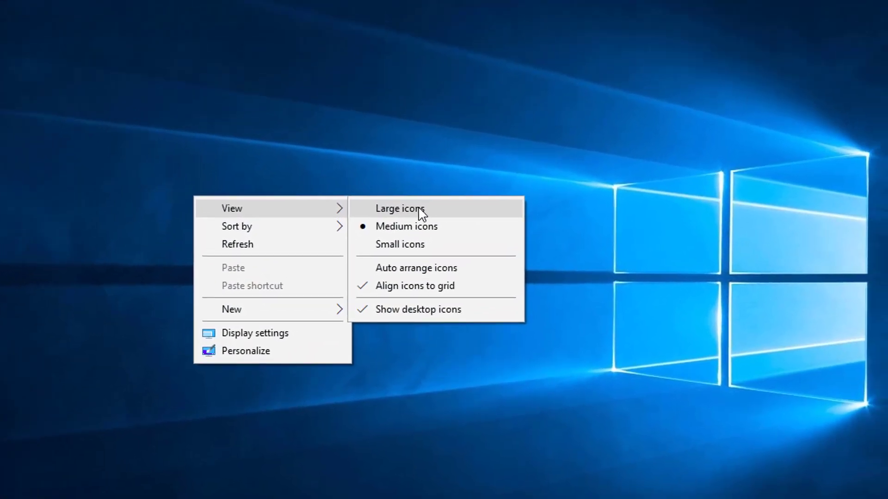
click(490, 137)
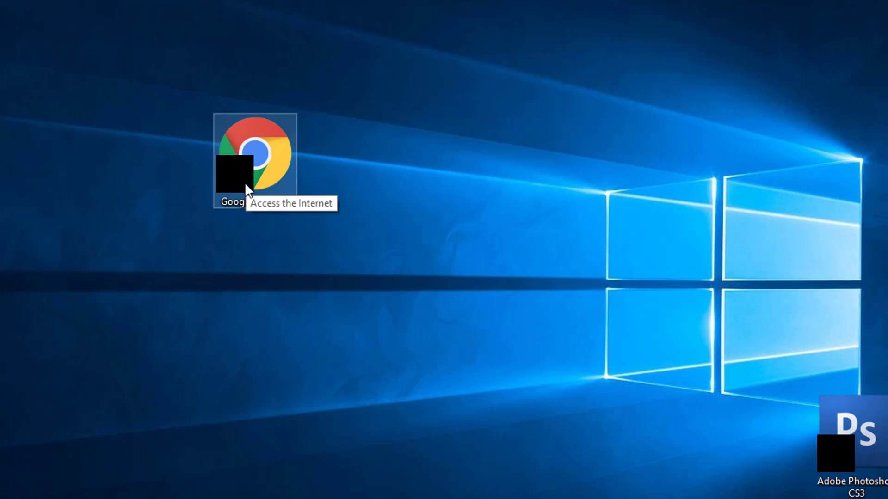
Return the desktop to Medium icons and select the Google Chrome shortcut
right_click(374, 165)
mouse_move(390, 178)
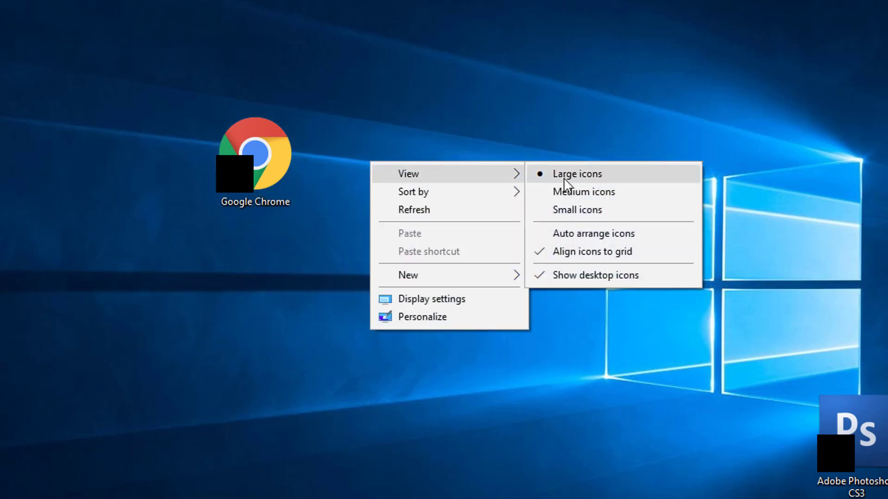
click(575, 193)
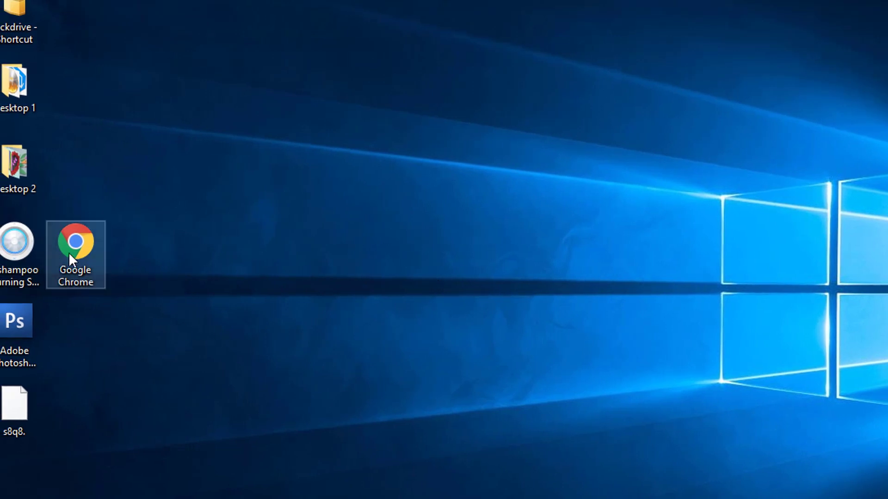
click(49, 268)
Reopen Desktop 2 Properties > Customize and bring up the Change Icon picker
right_click(25, 147)
key(r)
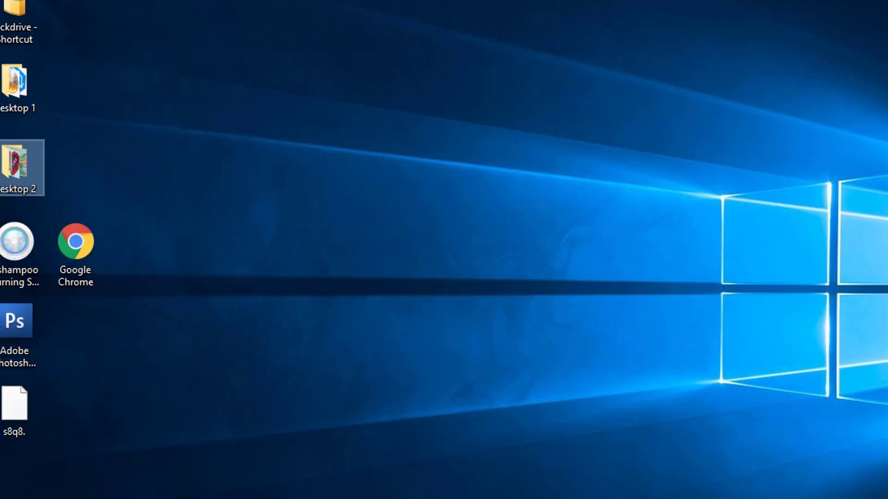
click(233, 208)
click(75, 453)
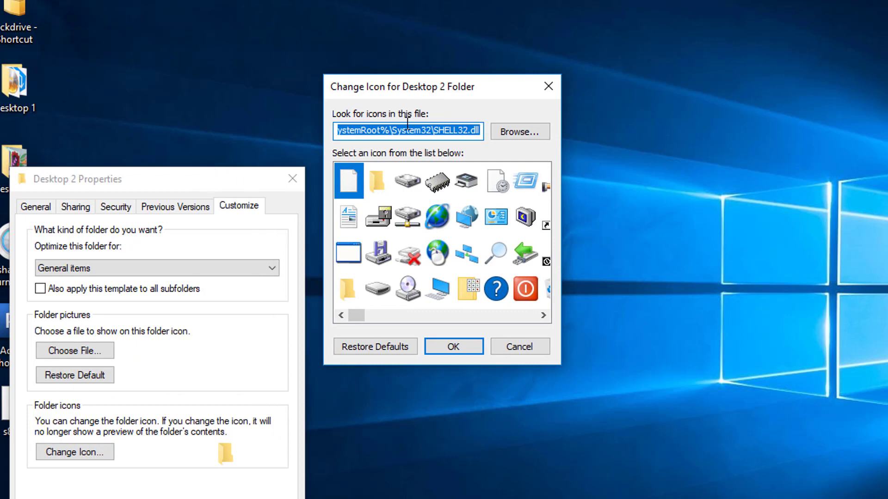
click(547, 87)
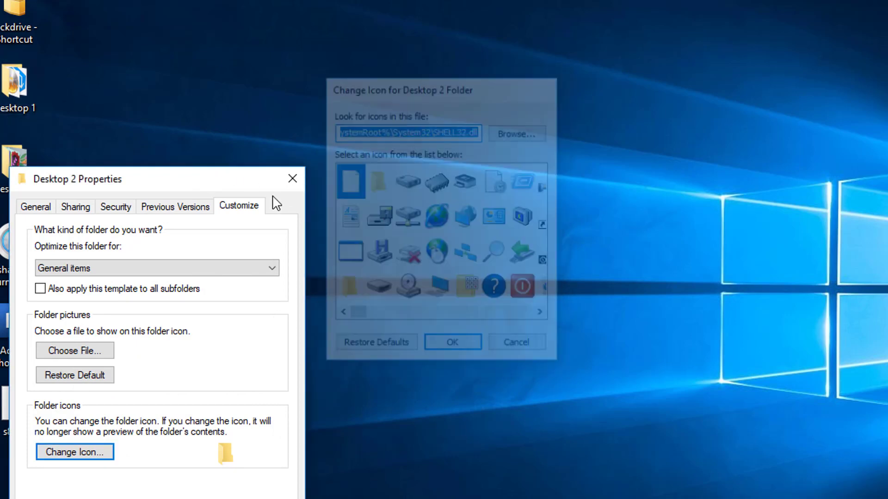
click(439, 400)
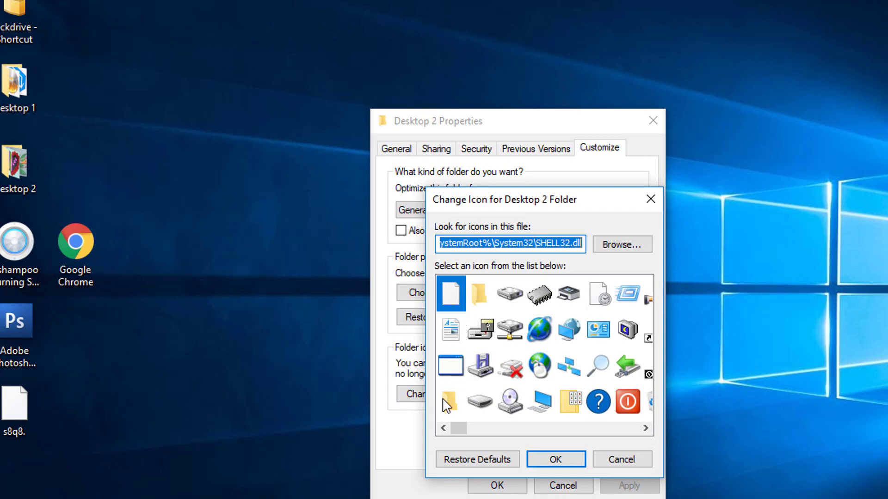
Scroll the SHELL32.dll icon list right and select the shortcut-arrow icon
click(645, 428)
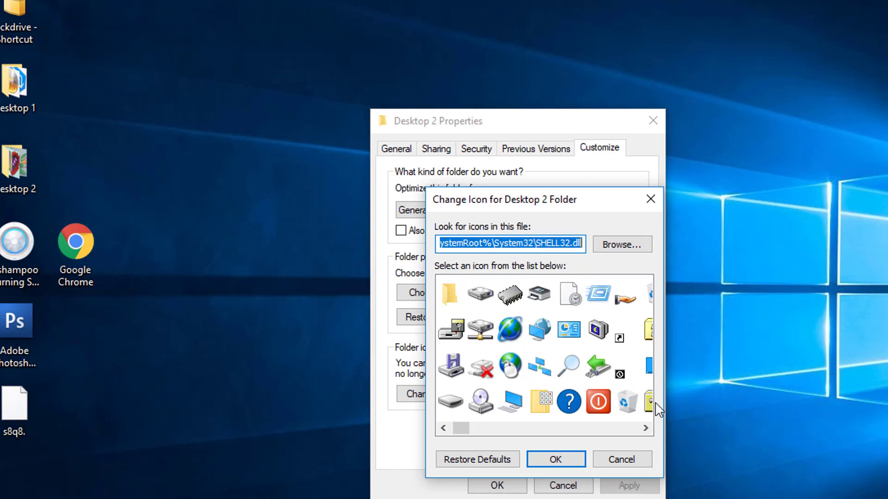
click(645, 428)
click(645, 428)
click(645, 429)
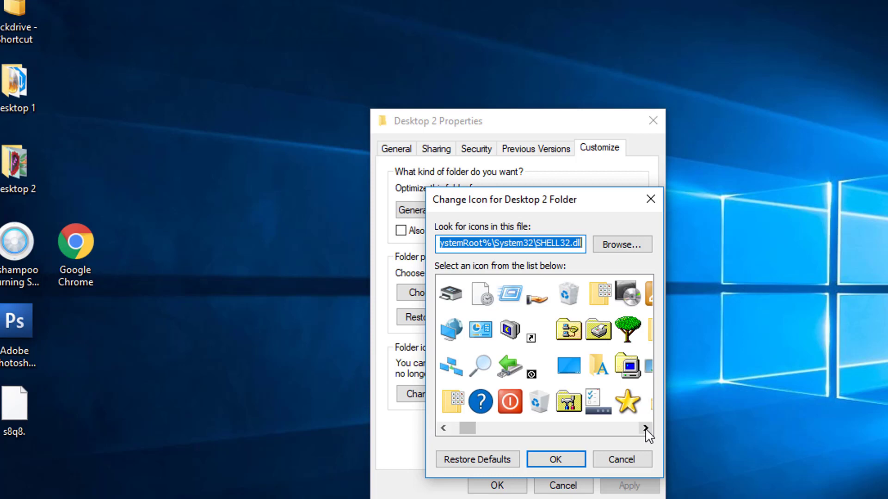
drag(468, 426, 606, 433)
click(480, 401)
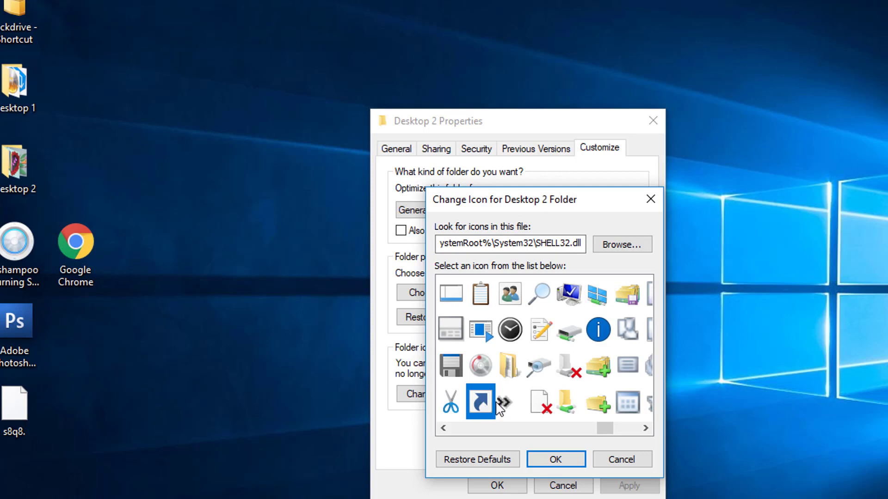